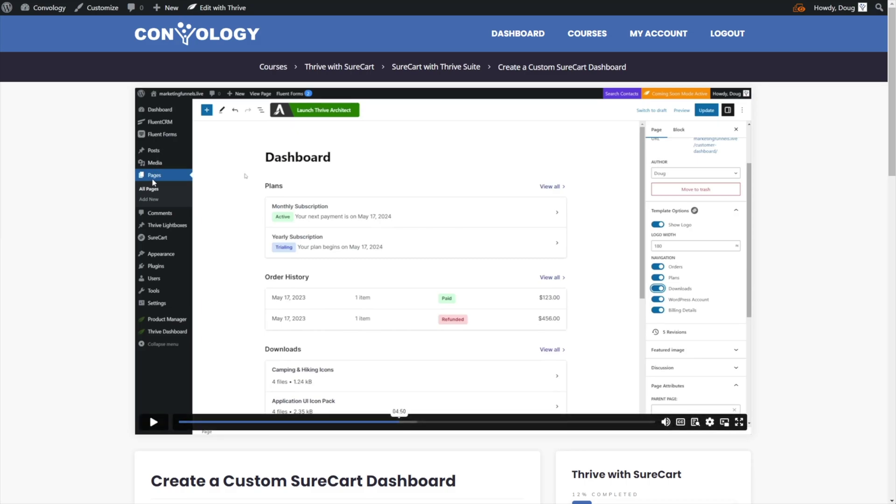
Browse the member dashboard's My Downloads, Account Details and Support tabs
scroll(420, 233, down, 2)
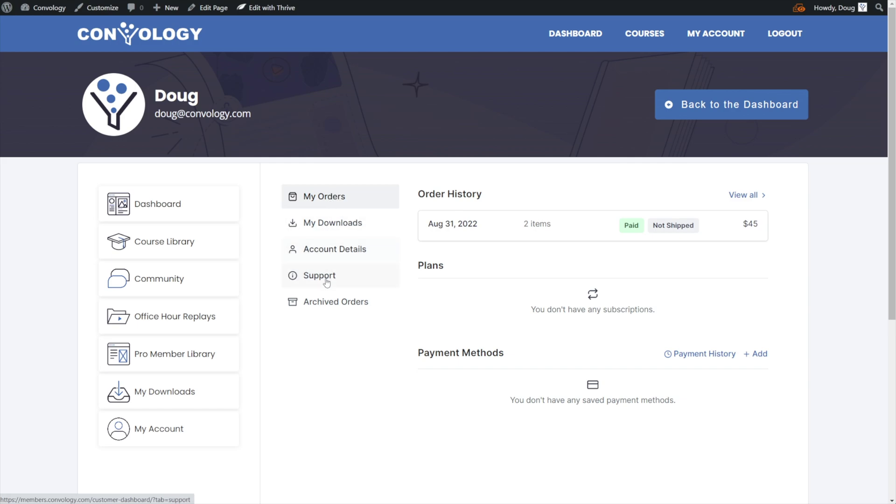
click(332, 227)
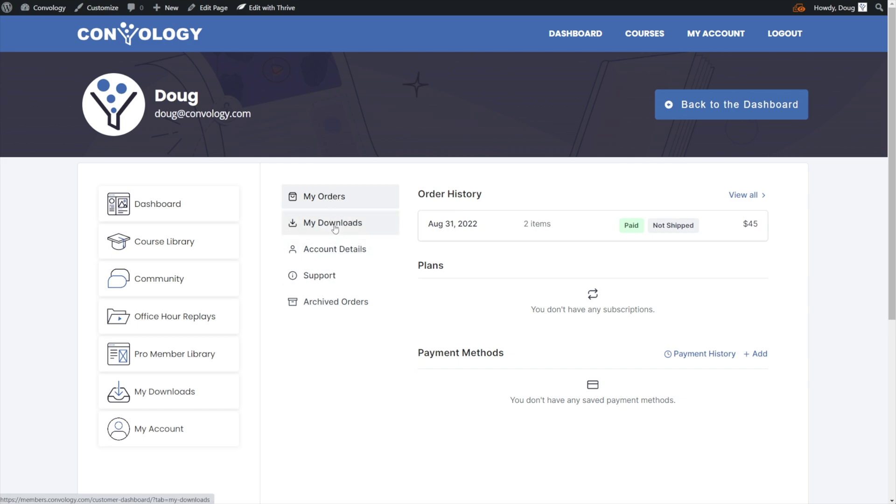
click(330, 257)
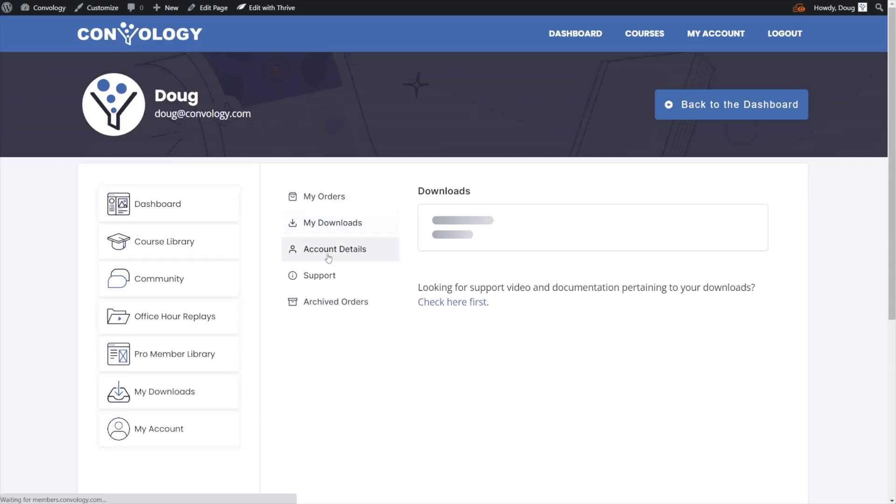
click(320, 279)
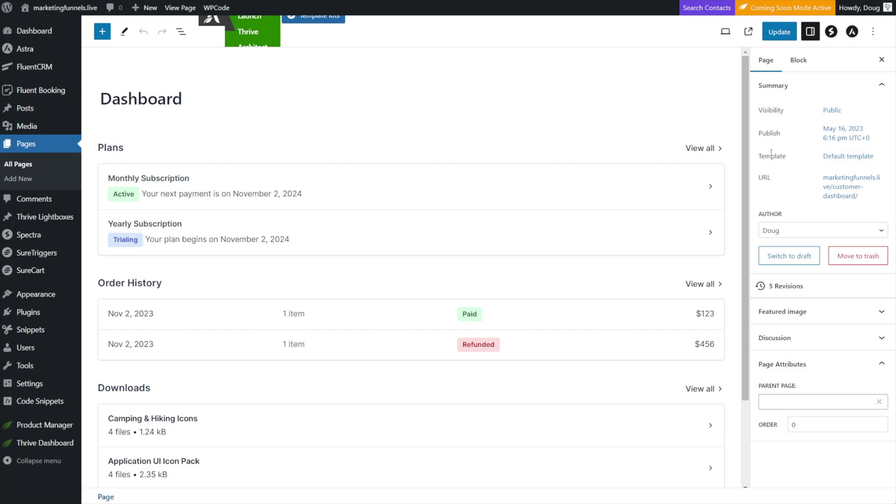
click(840, 159)
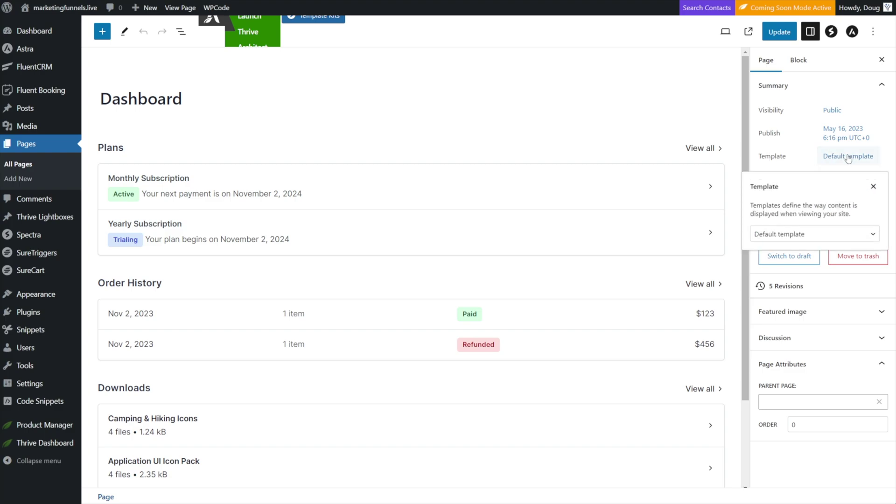
click(835, 235)
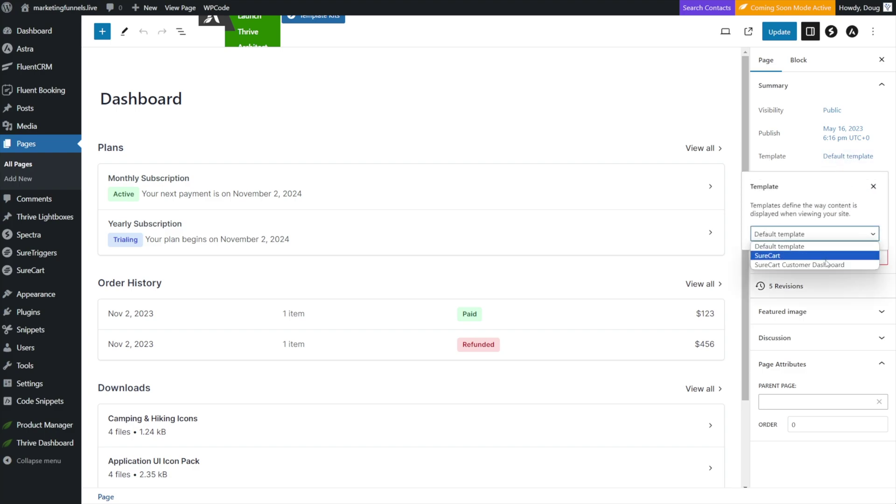
click(873, 186)
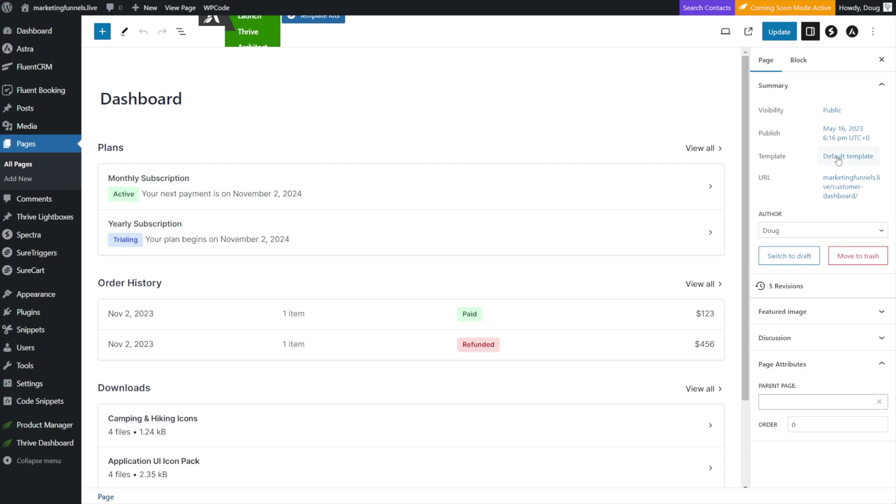
Scroll the block inserter's Blocks list down toward the SureCart blocks
click(103, 33)
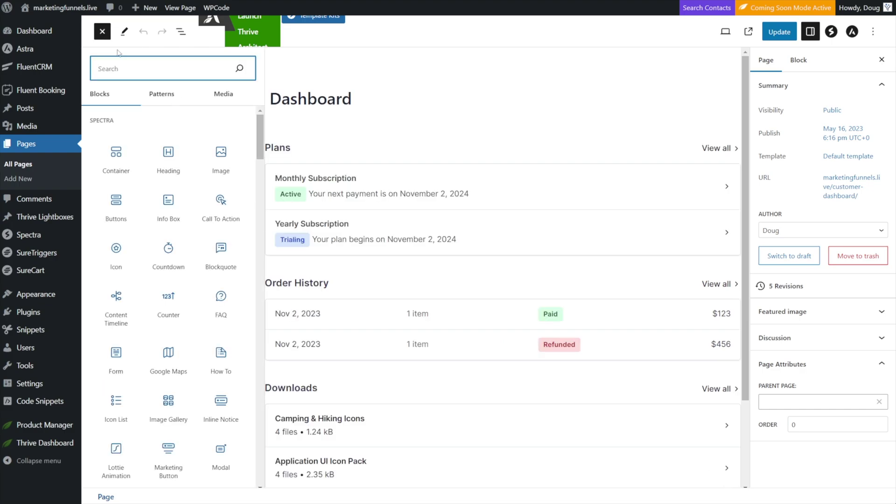
scroll(168, 94, down, 15)
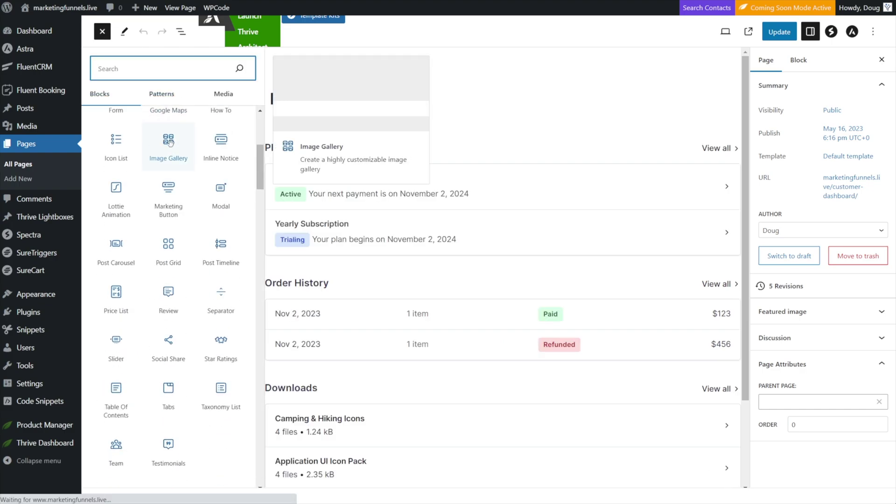
drag(261, 207, 269, 240)
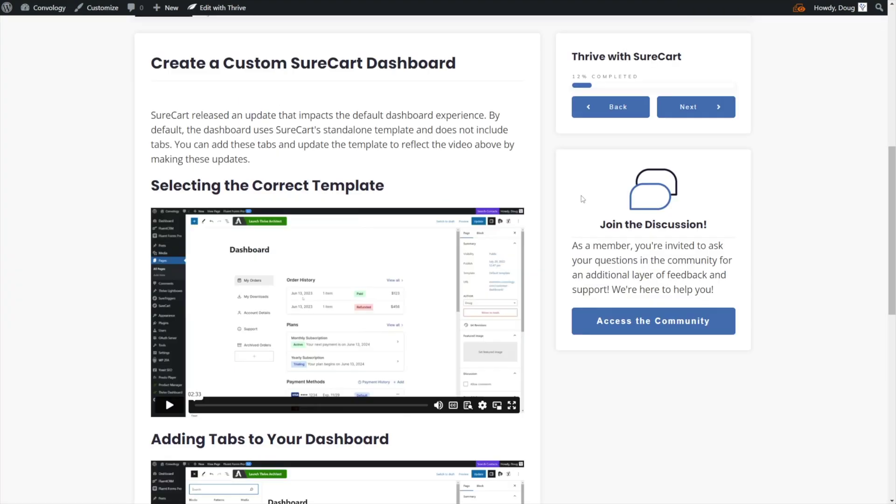
Scroll through the 'Create a Custom SureCart Dashboard' lesson page
scroll(344, 218, down, 10)
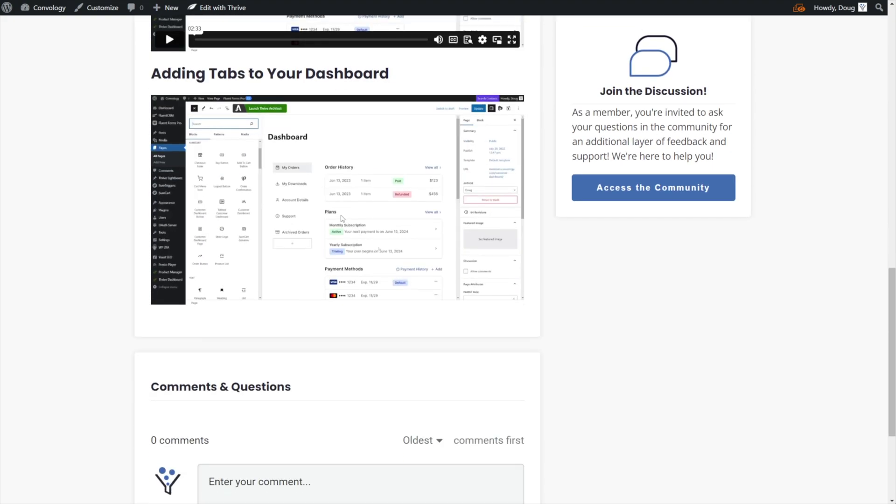
scroll(345, 217, up, 5)
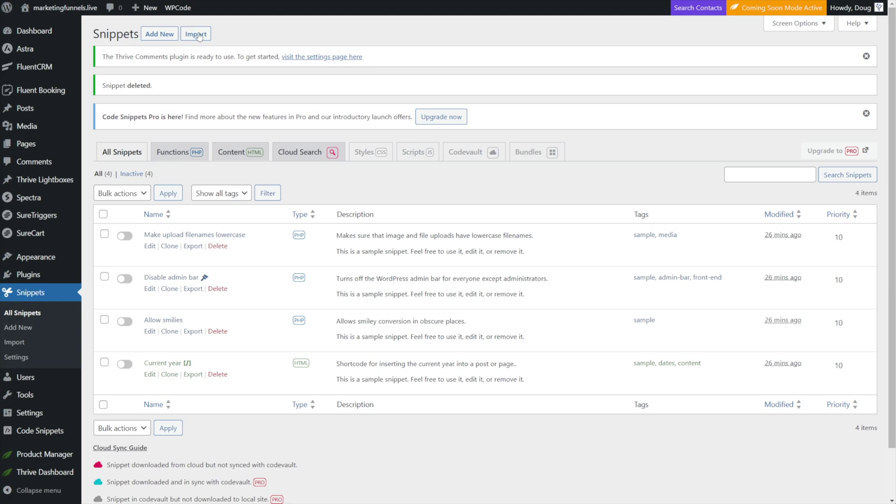
Create a new snippet with the pasted add_filter PHP code, titled 'SureCart Tabbed Dashboard Block'
click(162, 37)
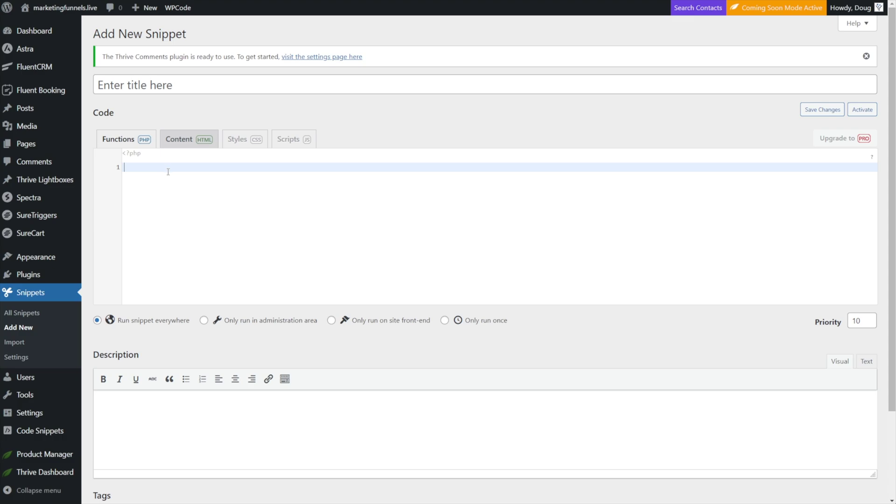
text(add_filter( 	'block_type_metadata', 	function( $metadata ) { 		if ( 'surecart/customer-dashboard' == $metadata['name'] ) { 			$metadata['supports']['inserter'] = true; 		} 		return $metadata; 	} );)
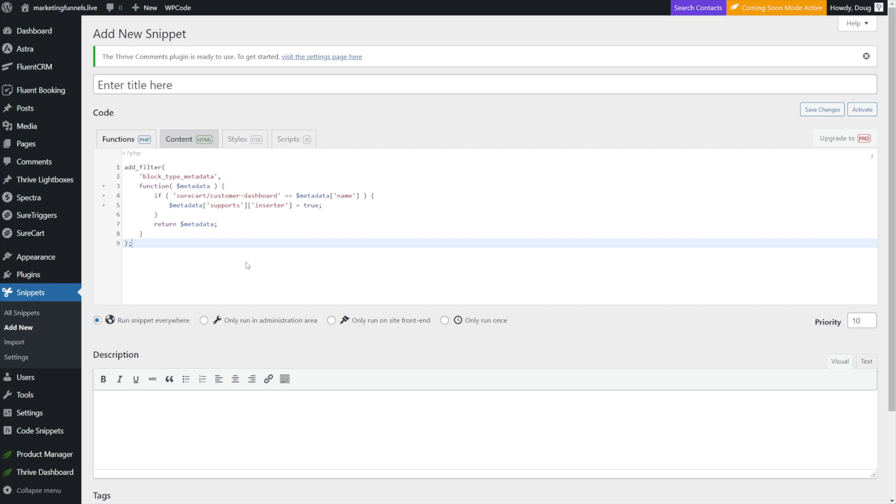
click(183, 84)
text(SureCar)
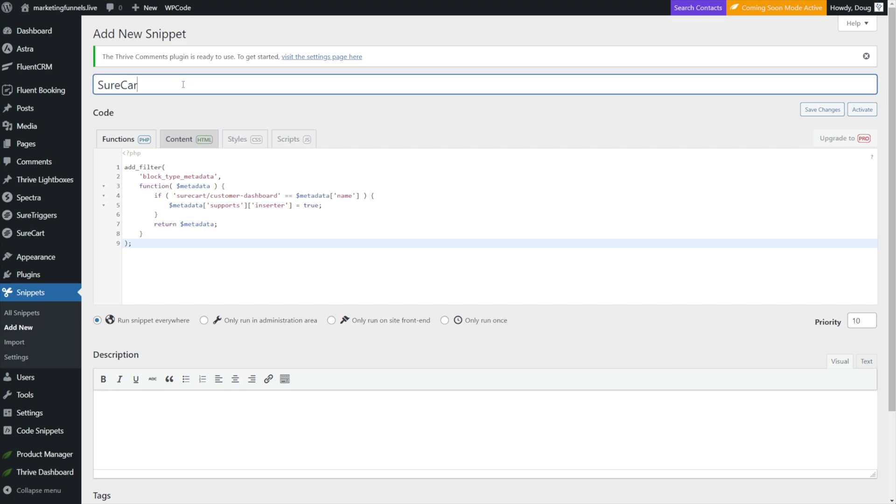
text(t Tabbed Dashboard BLock)
key(BackSpace)
key(BackSpace)
key(BackSpace)
key(BackSpace)
key(BackSpace)
key(BackSpace)
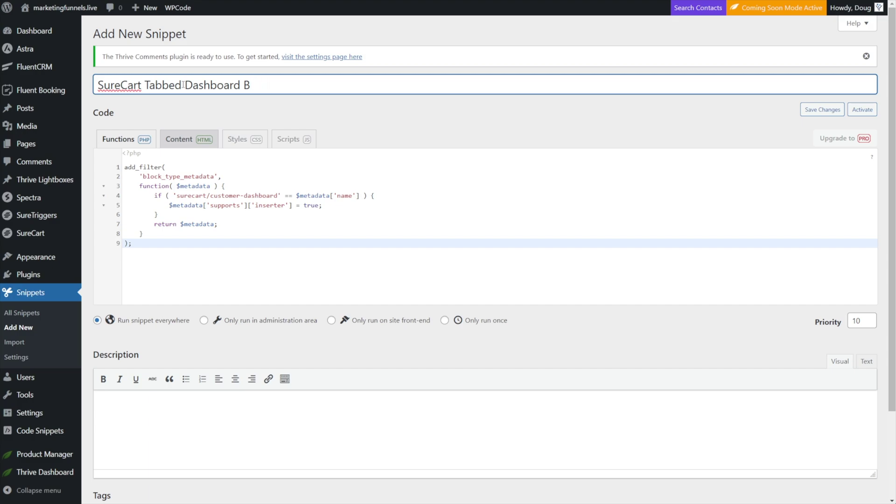
text(Block)
click(204, 124)
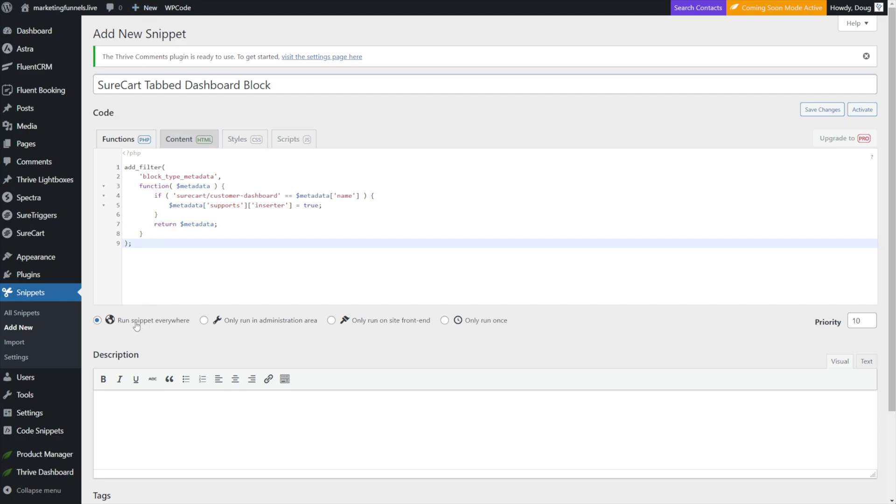
Set the snippet to 'Only run in administration area' and save it
click(217, 326)
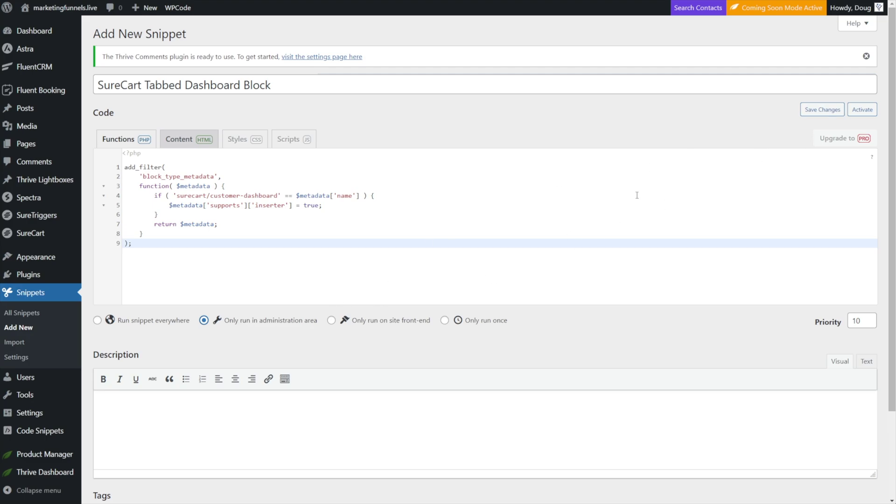
click(826, 111)
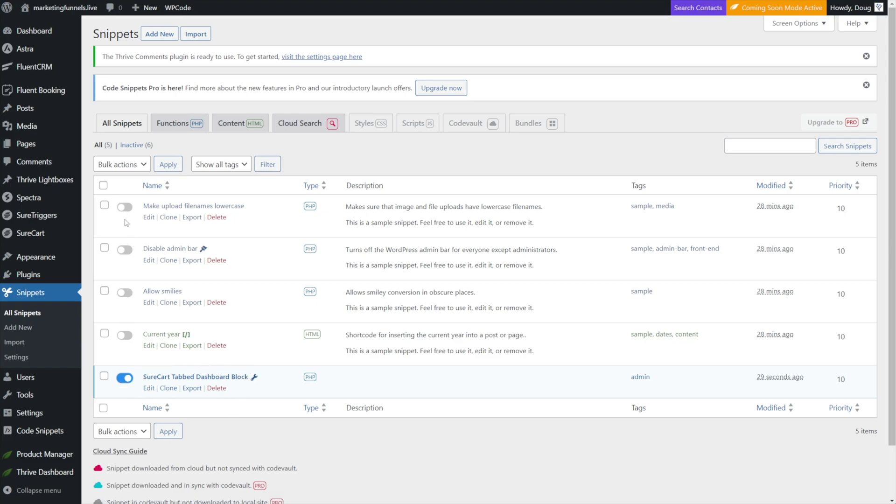
click(23, 146)
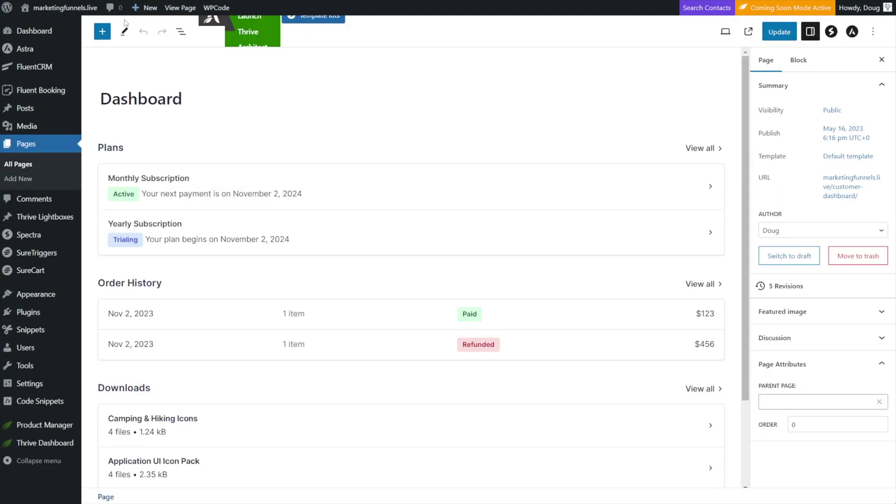
Insert the SureCart Tabbed Customer Dashboard block into the Dashboard page
click(103, 32)
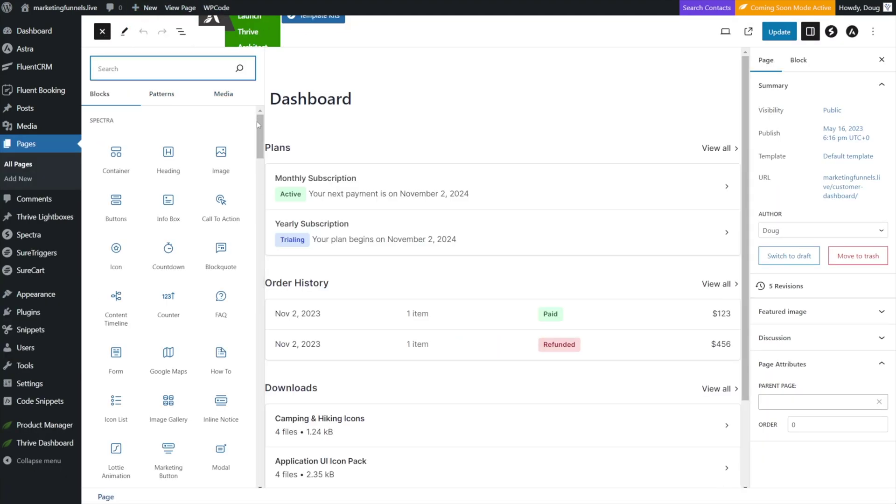
drag(259, 124, 264, 234)
mouse_move(209, 274)
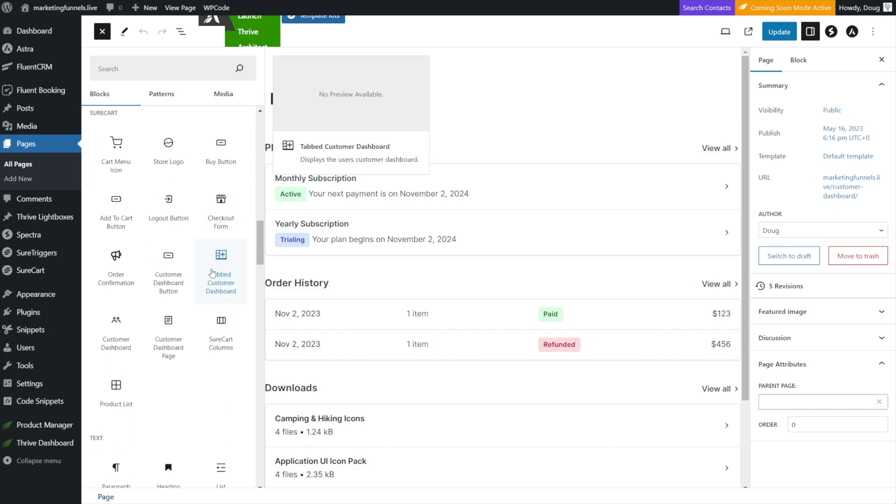
click(223, 264)
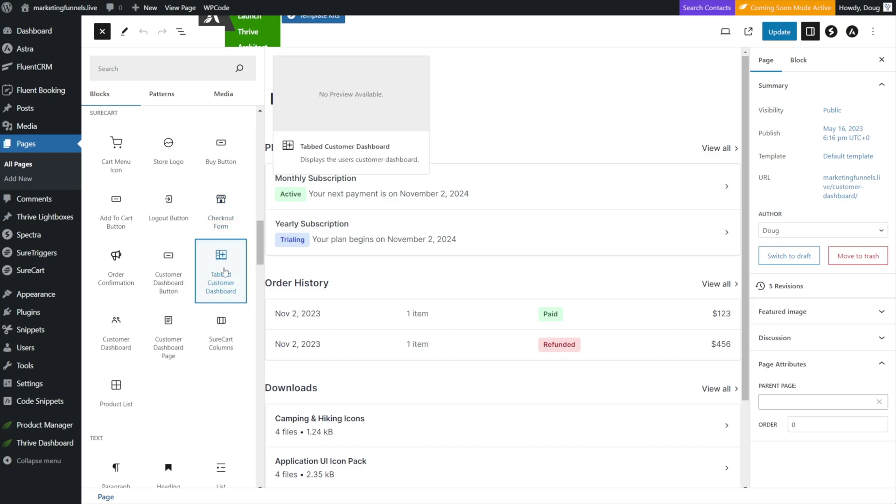
scroll(368, 255, down, 9)
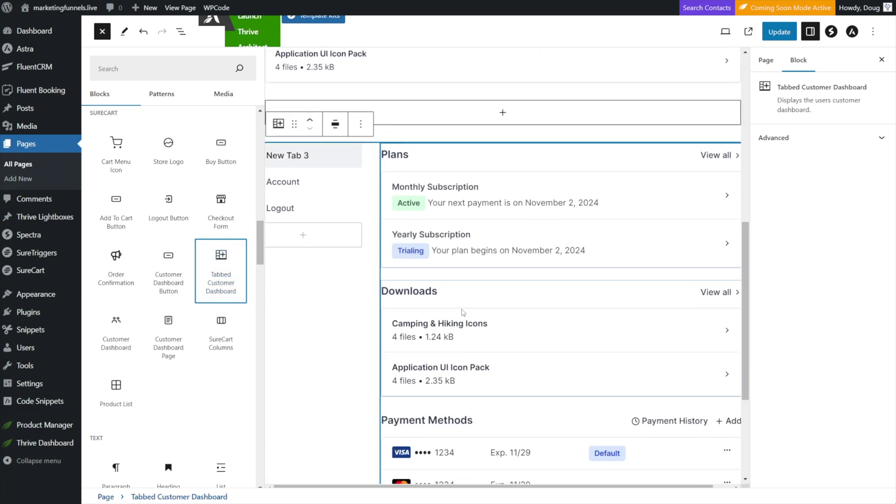
scroll(353, 168, up, 3)
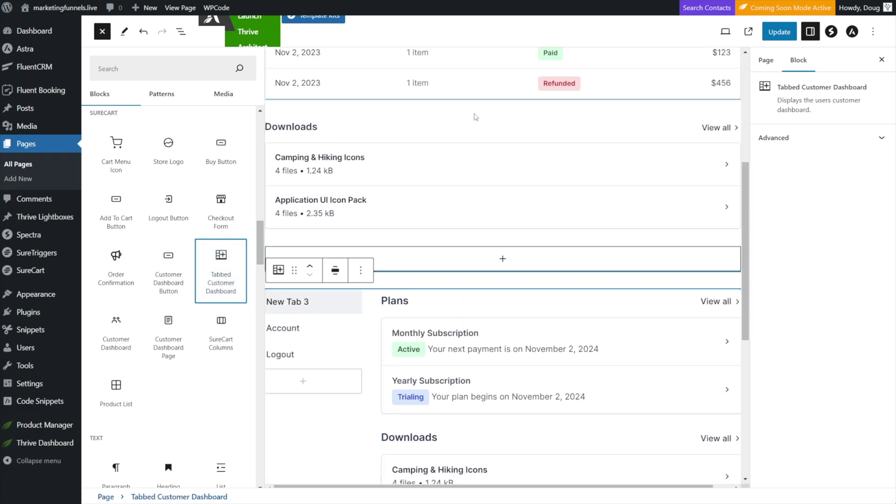
scroll(481, 123, up, 4)
Delete the Plans block and the old Customer Dashboard block
click(280, 116)
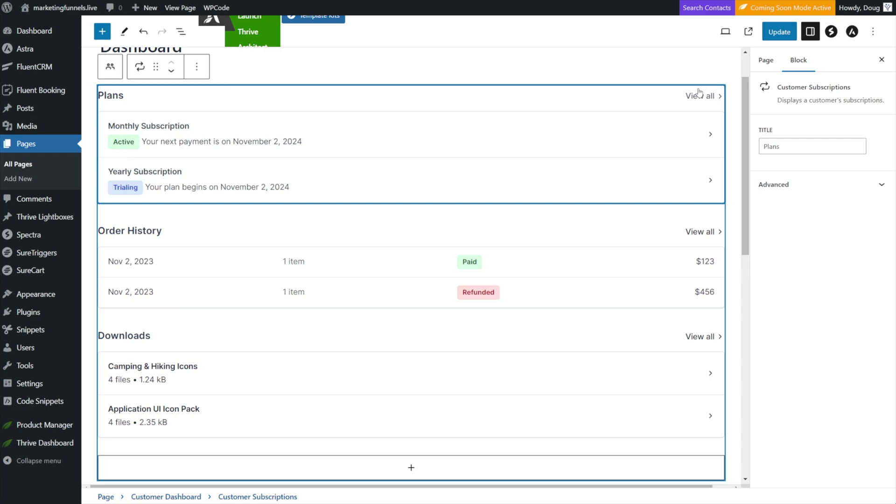
click(197, 66)
click(237, 267)
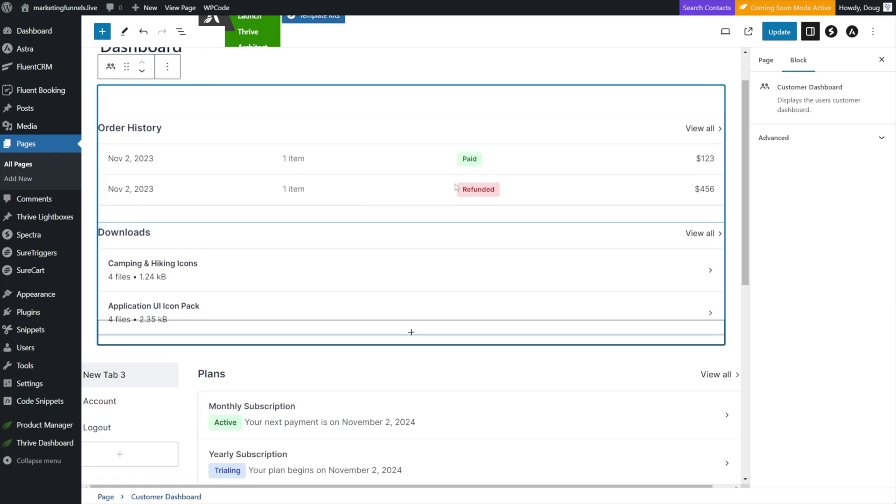
click(167, 66)
click(186, 247)
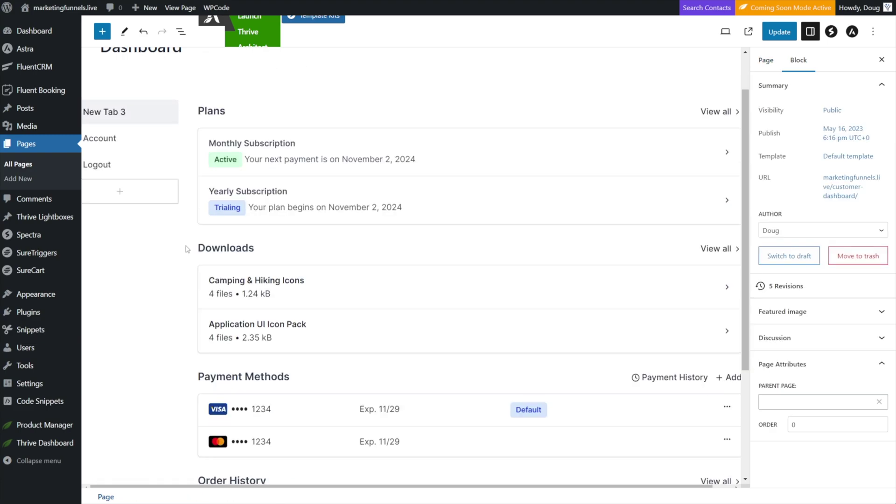
scroll(252, 196, down, 1)
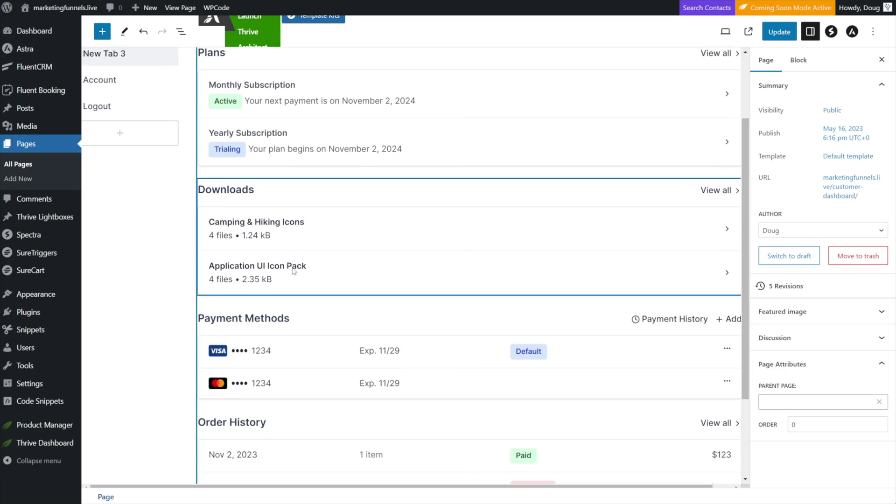
scroll(297, 274, up, 2)
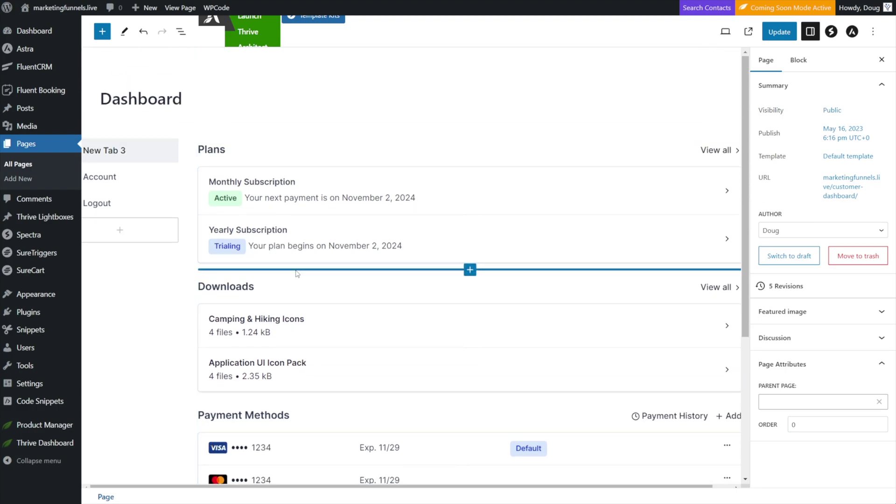